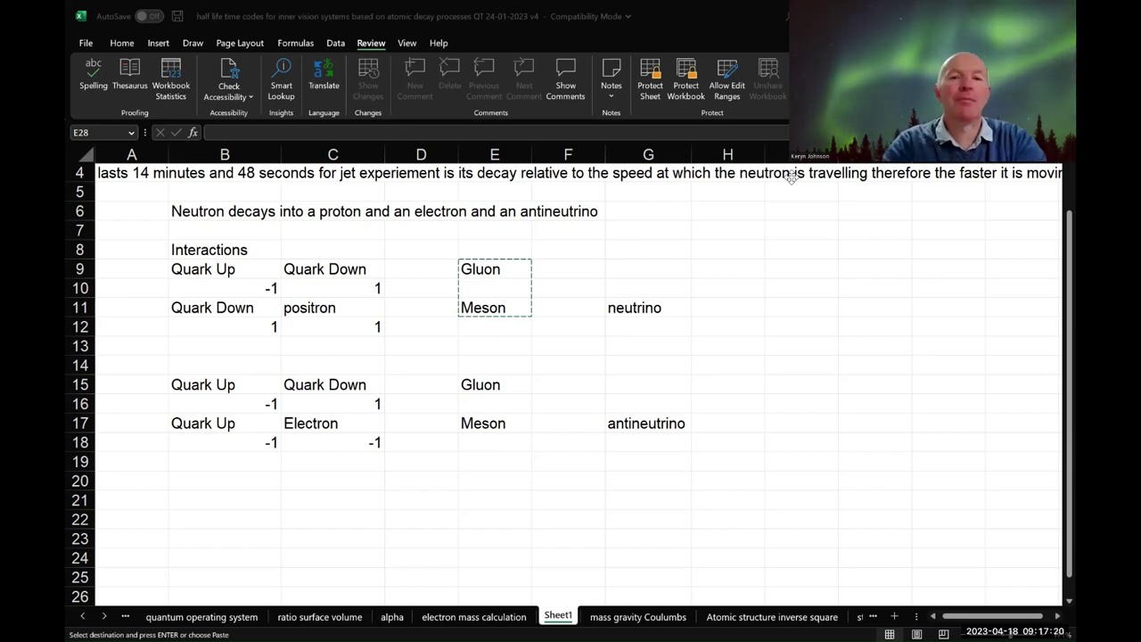
Step: Select the Quark Up, Quark Down and positron entries under the first interaction
{"action": "left_click", "coordinate": [245, 349]}
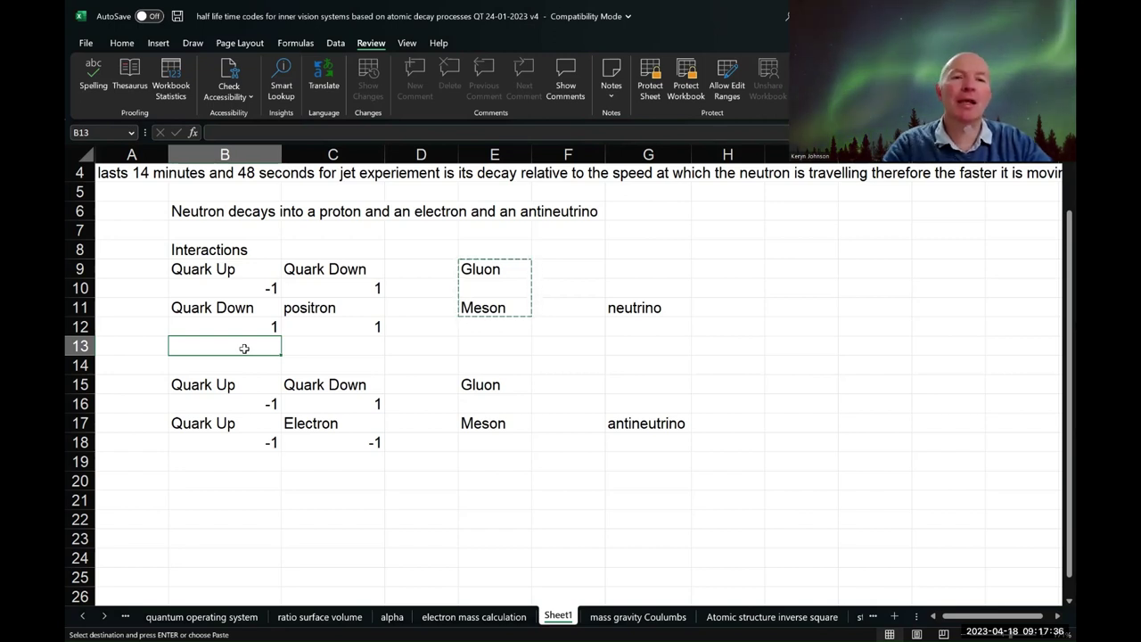
{"action": "left_click_drag", "start_coordinate": [225, 269], "coordinate": [229, 327]}
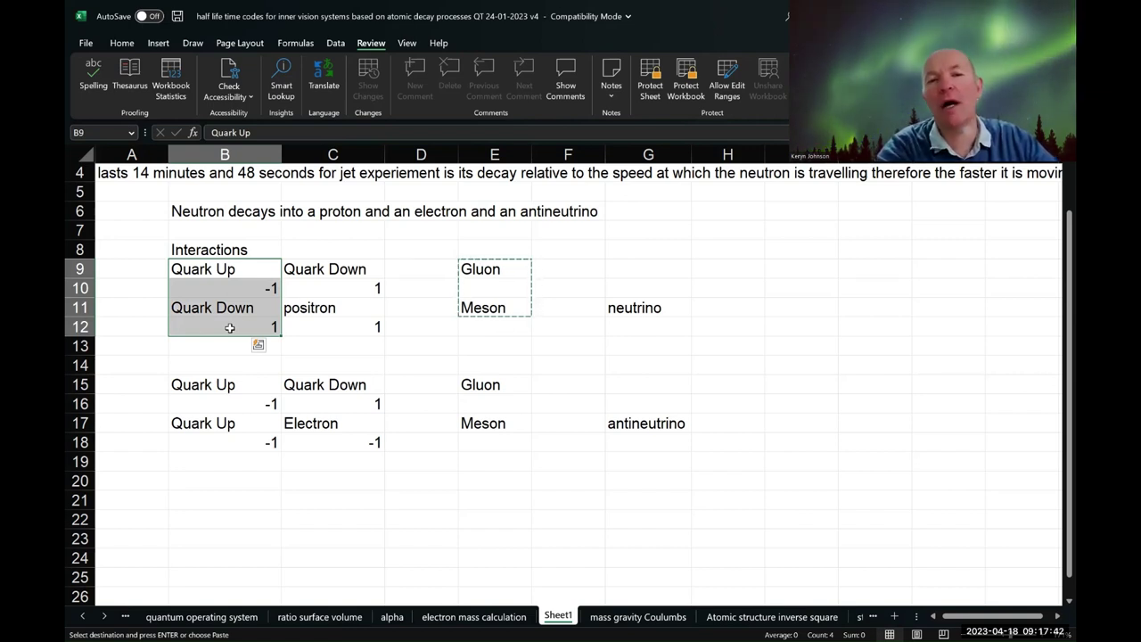
{"action": "left_click", "coordinate": [342, 271]}
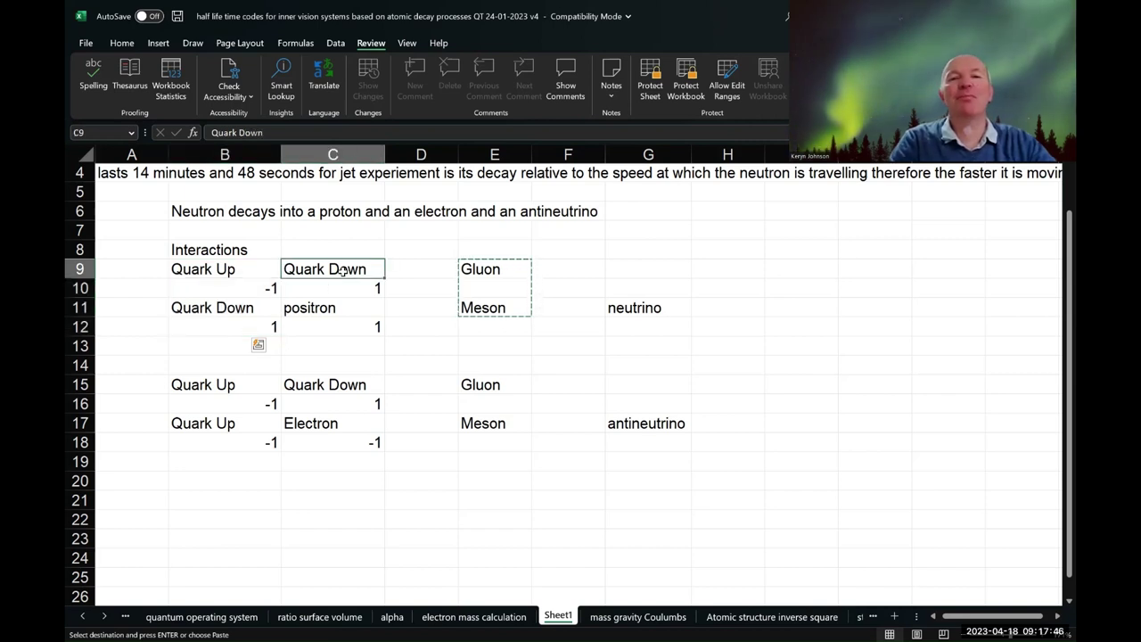
{"action": "left_click_drag", "start_coordinate": [343, 271], "coordinate": [332, 329]}
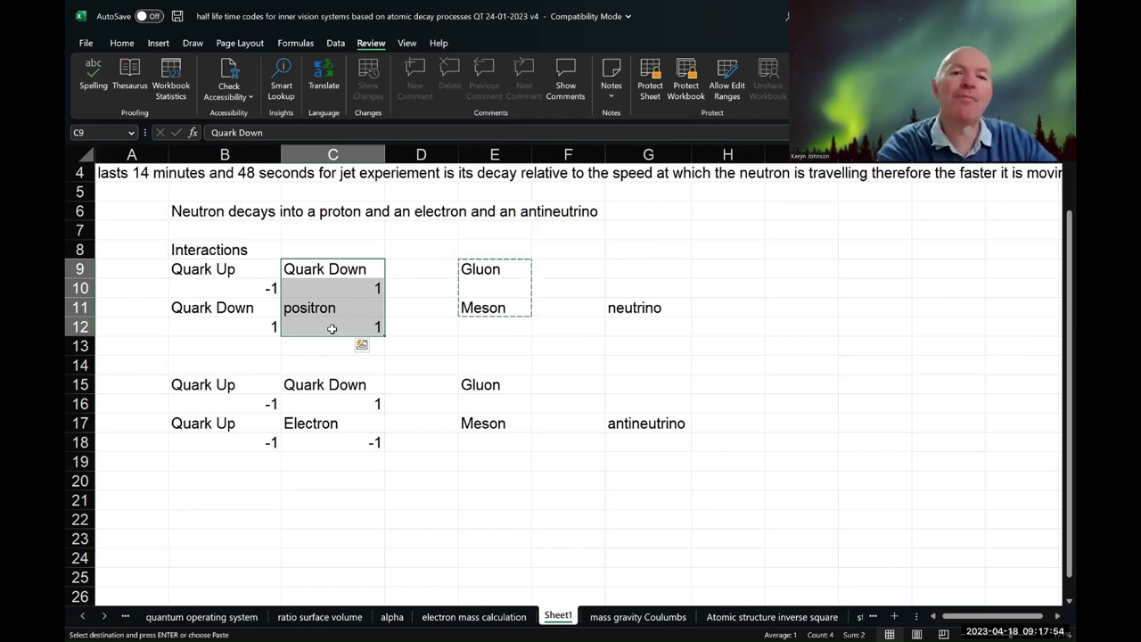
Step: Enter the formula =C10*B10*B12 in C13 so it shows -1
{"action": "left_click", "coordinate": [348, 341]}
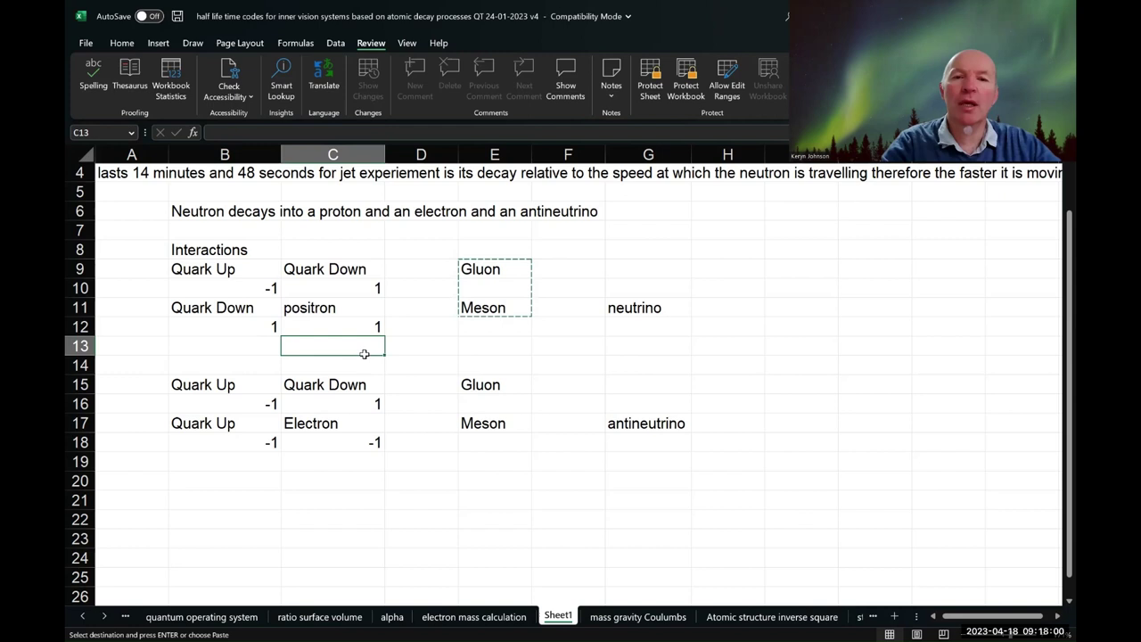
{"action": "type", "text": "="}
{"action": "key", "text": "Up"}
{"action": "key", "text": "Up"}
{"action": "key", "text": "Up"}
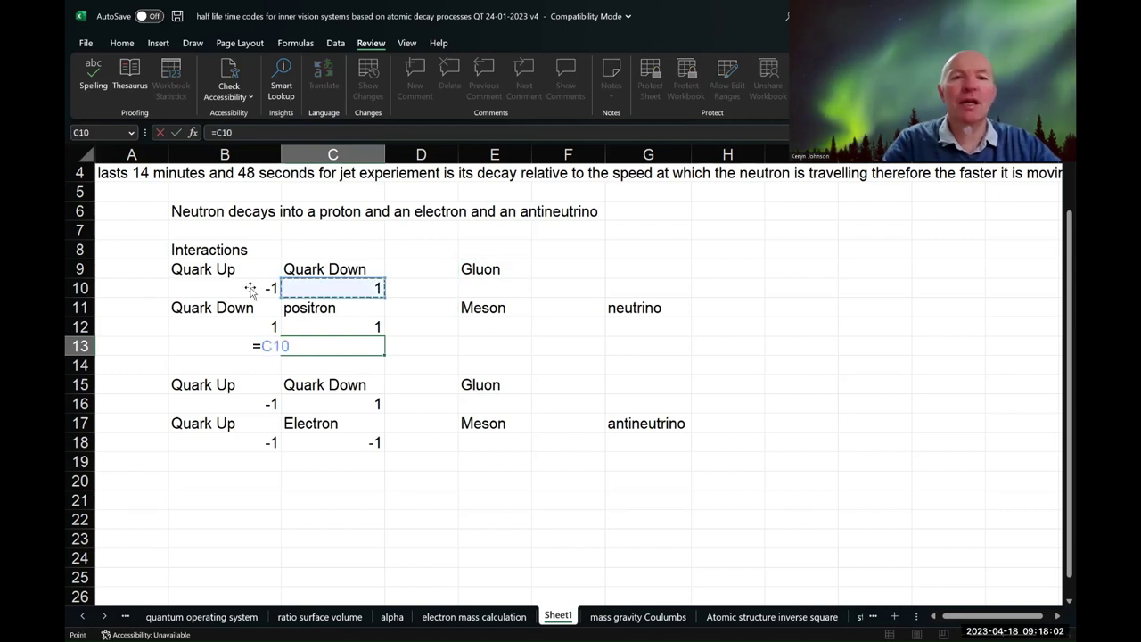
{"action": "type", "text": "*"}
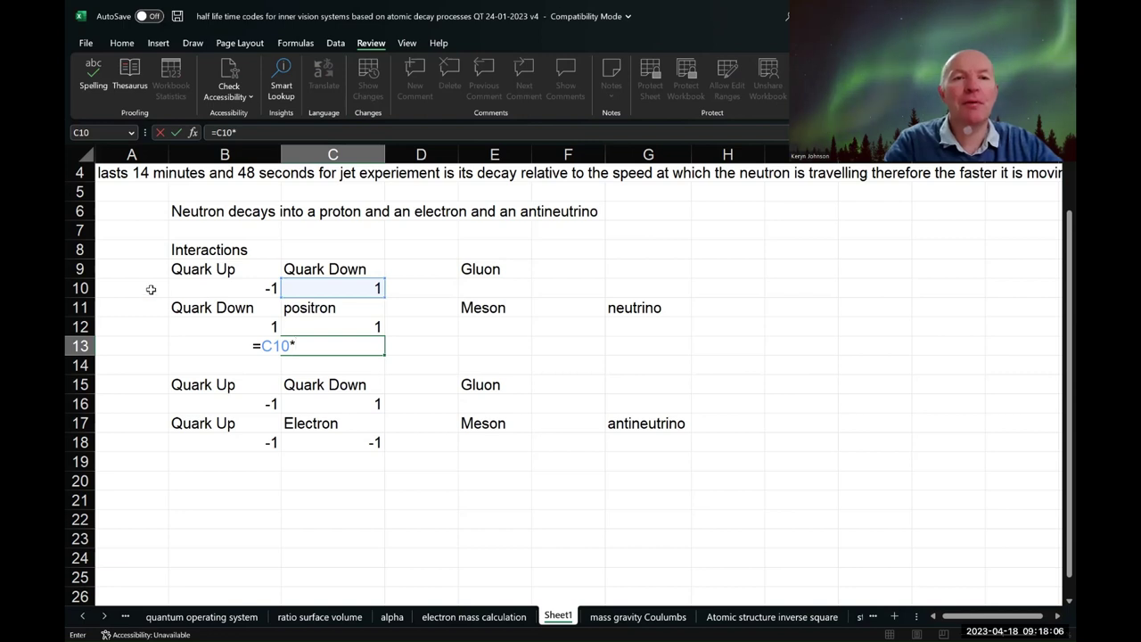
{"action": "key", "text": "Left"}
{"action": "key", "text": "Up"}
{"action": "key", "text": "Up"}
{"action": "key", "text": "Up"}
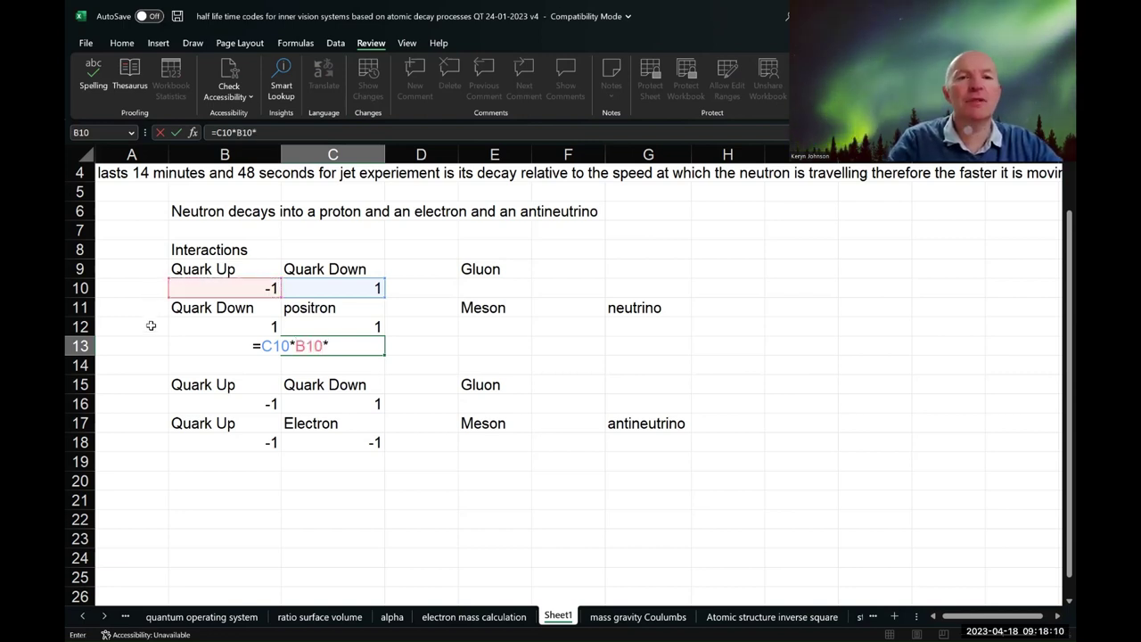
{"action": "type", "text": "*"}
{"action": "key", "text": "Left"}
{"action": "key", "text": "Up"}
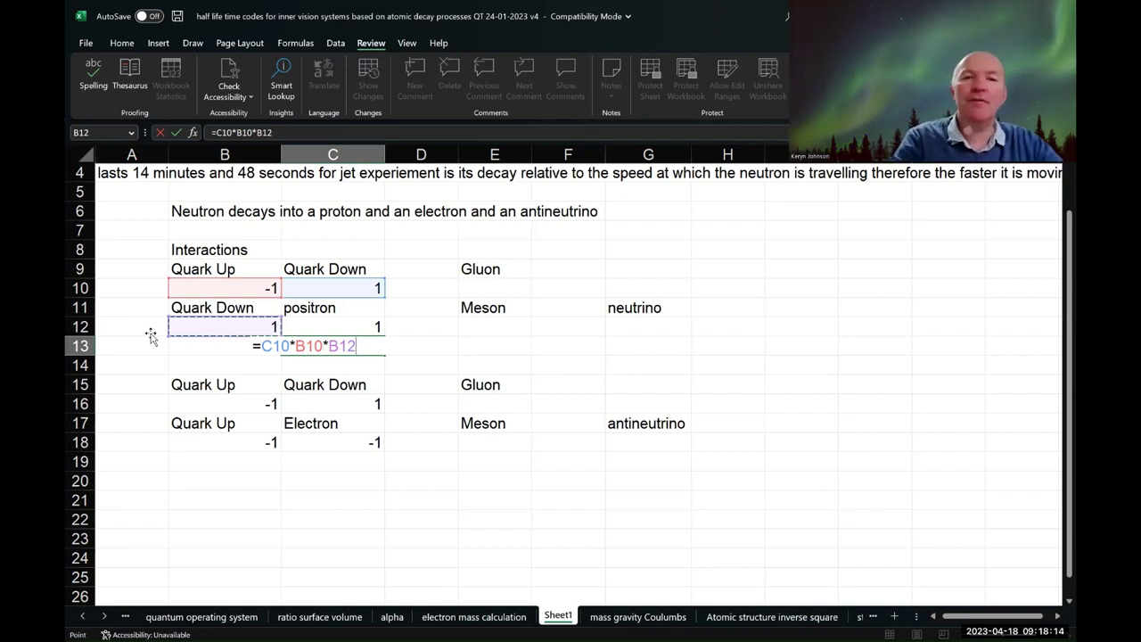
{"action": "key", "text": "Return"}
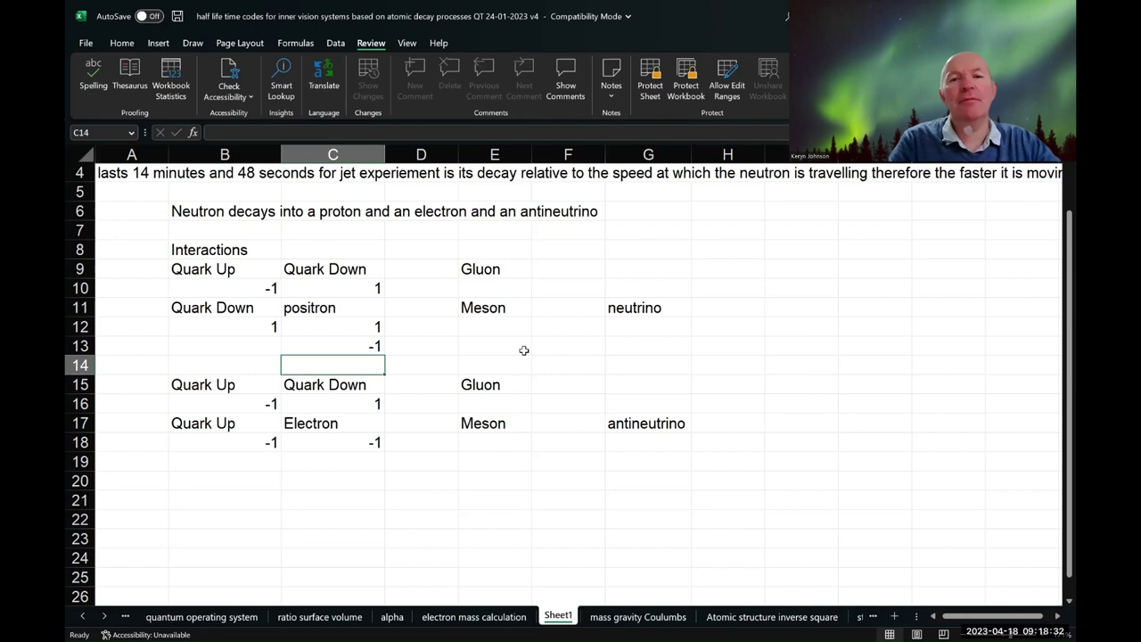
Step: Select the charges in C12 and C13, then clear the selection
{"action": "left_click", "coordinate": [397, 322]}
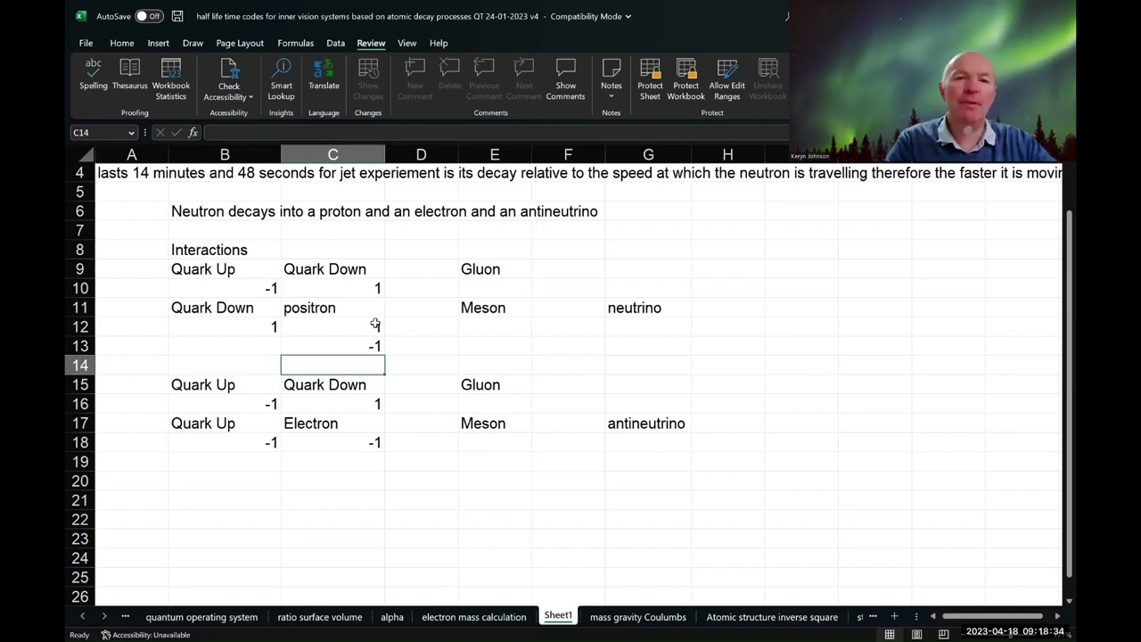
{"action": "left_click_drag", "start_coordinate": [351, 331], "coordinate": [347, 351]}
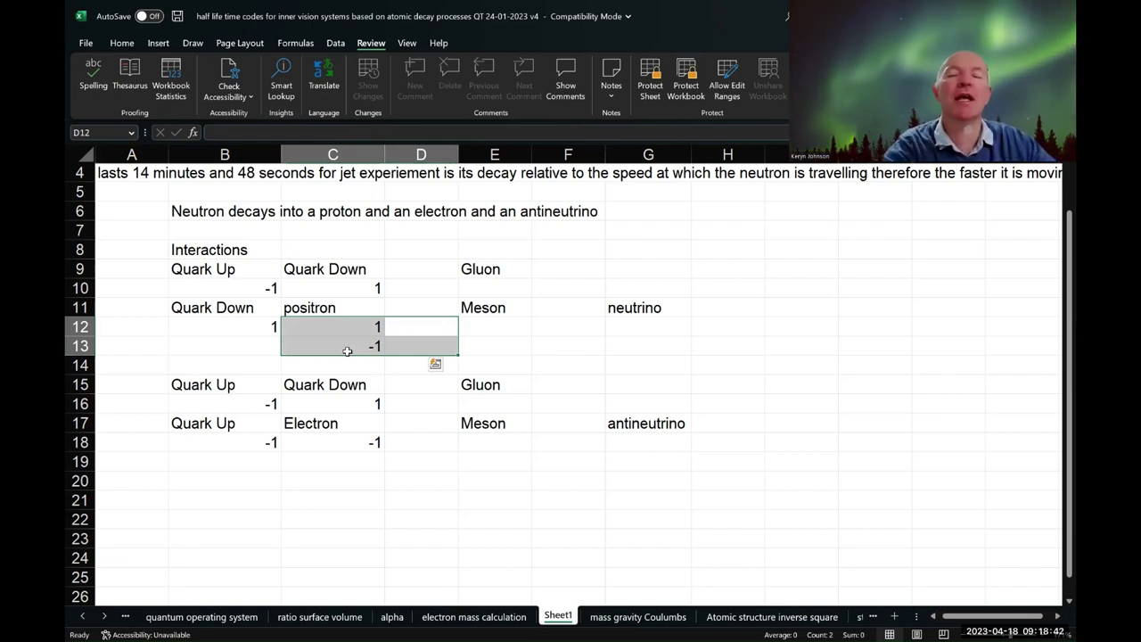
{"action": "left_click", "coordinate": [389, 518]}
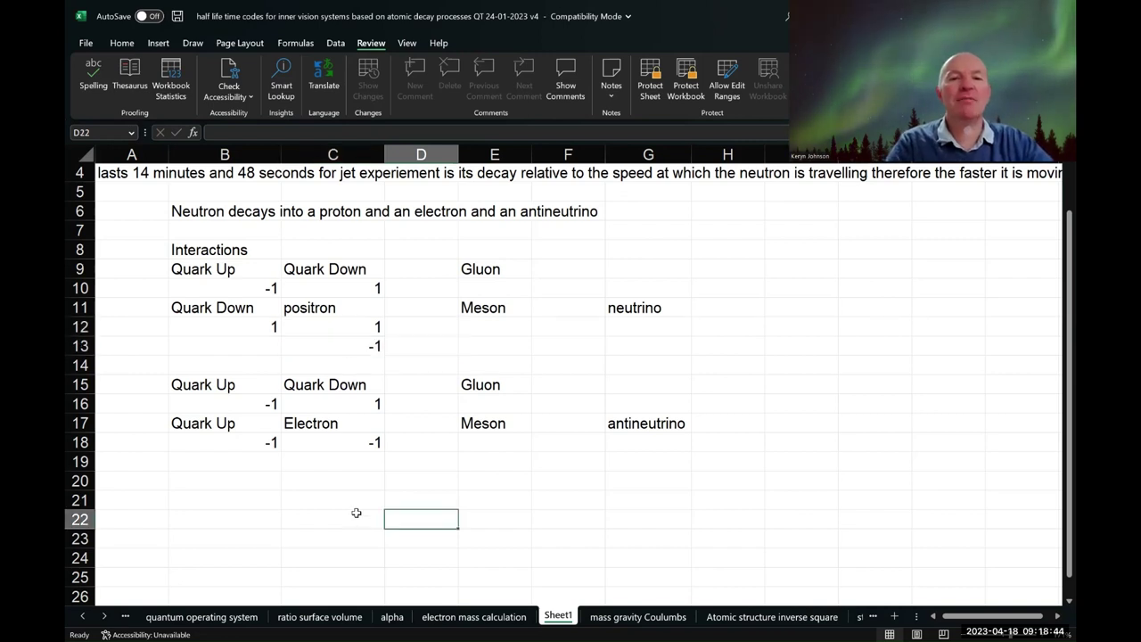
Step: Enter =B16*C16*B18 in C20 so it shows 1, then select the electron charge through the result
{"action": "left_click", "coordinate": [338, 483]}
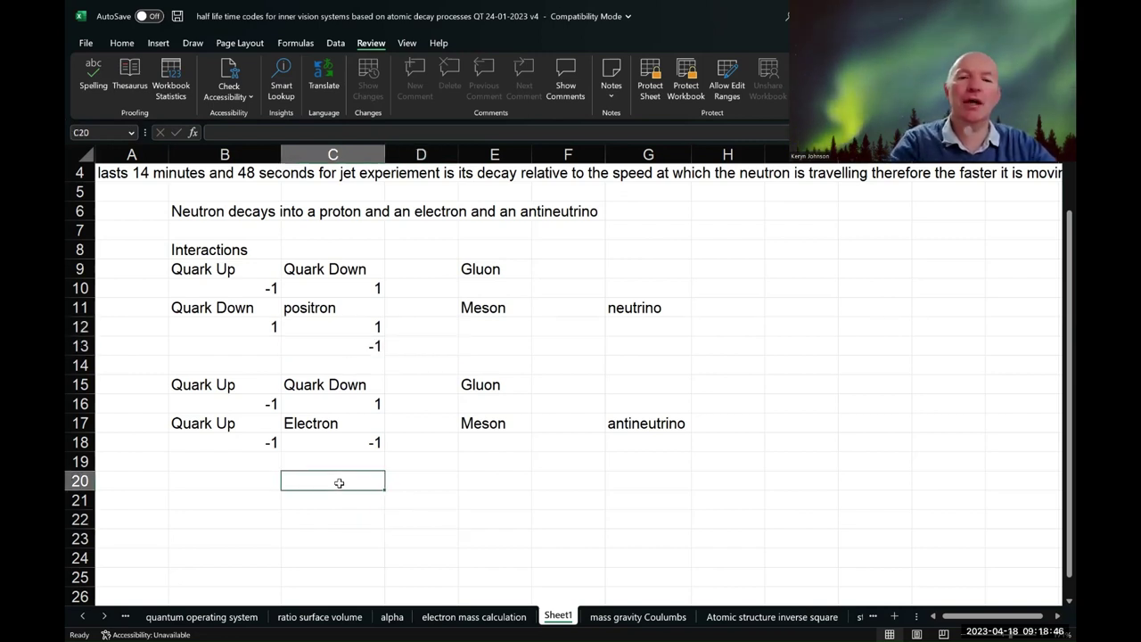
{"action": "type", "text": "="}
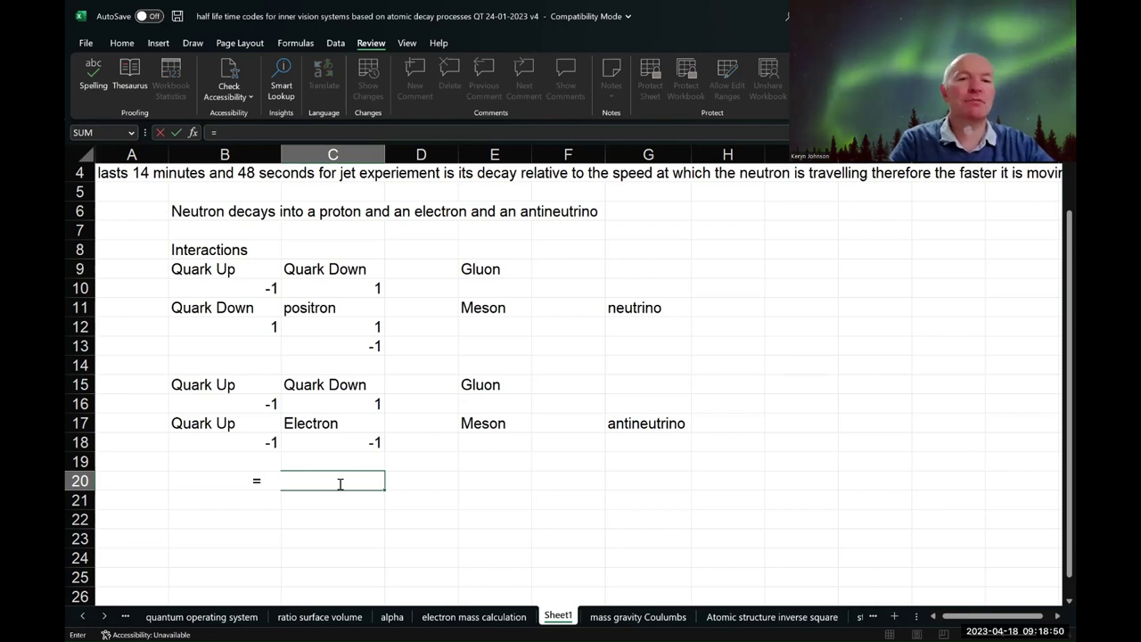
{"action": "left_click", "coordinate": [174, 403]}
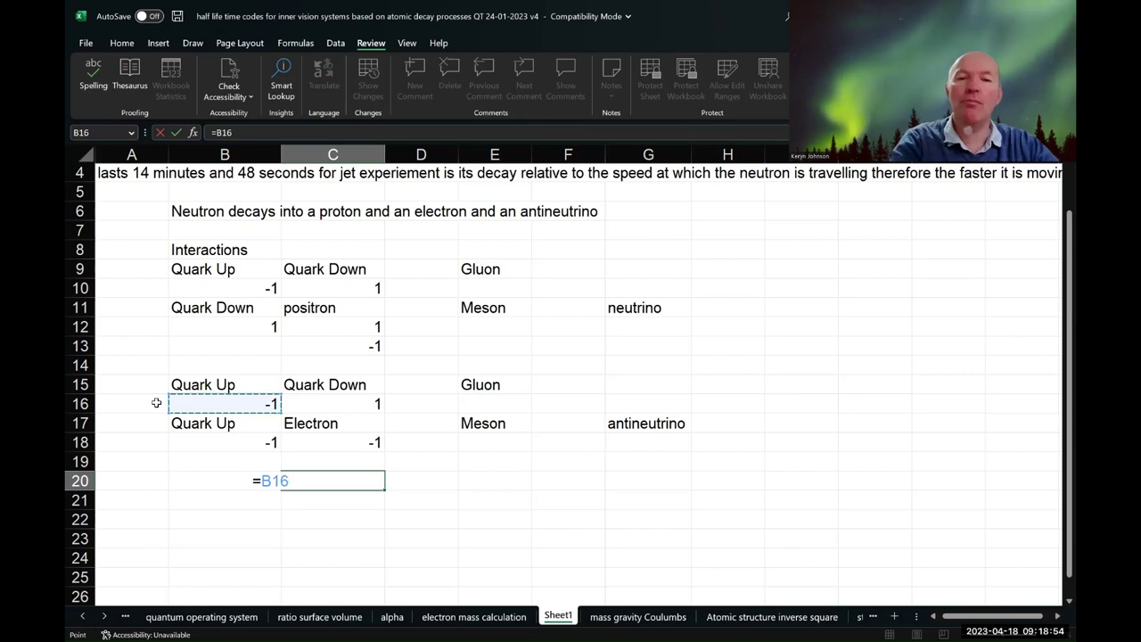
{"action": "type", "text": "*"}
{"action": "left_click", "coordinate": [298, 402]}
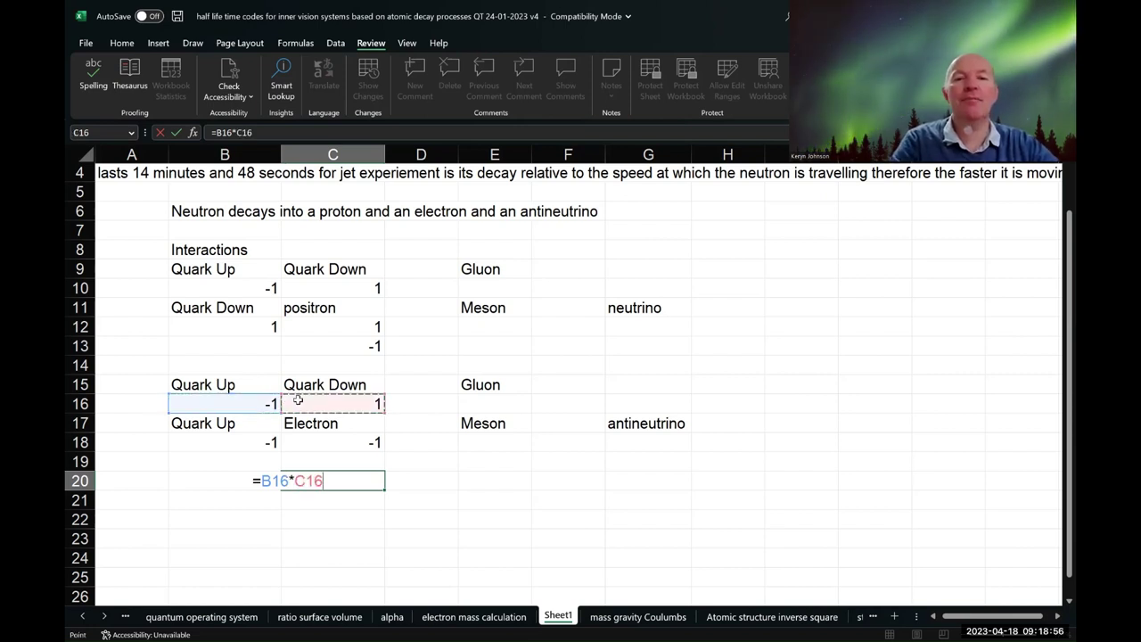
{"action": "type", "text": "*"}
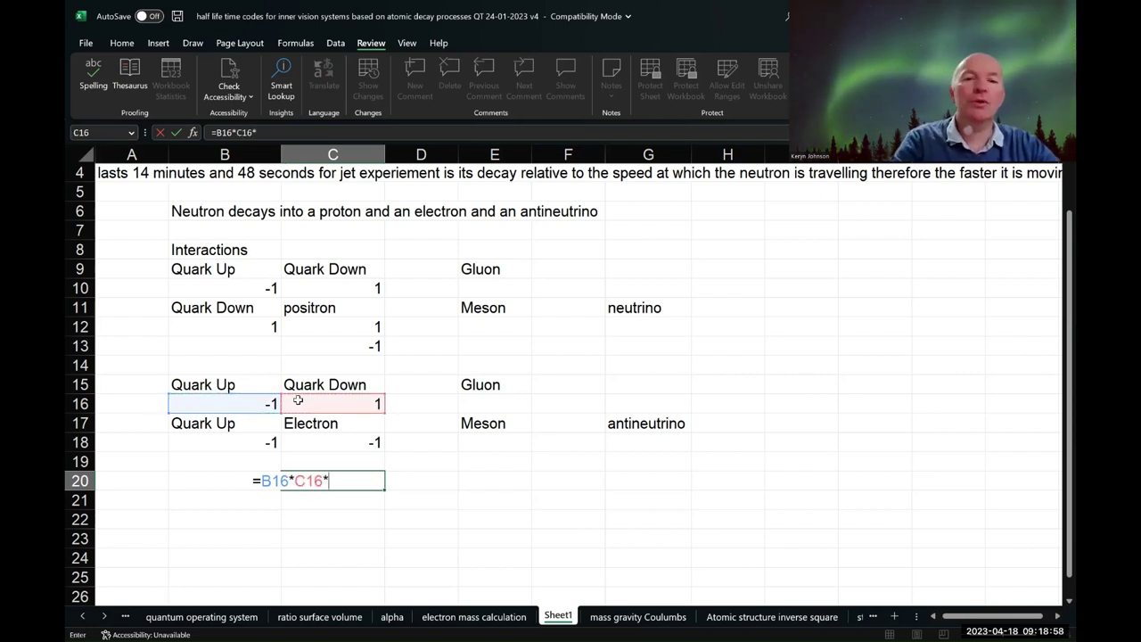
{"action": "left_click", "coordinate": [168, 443]}
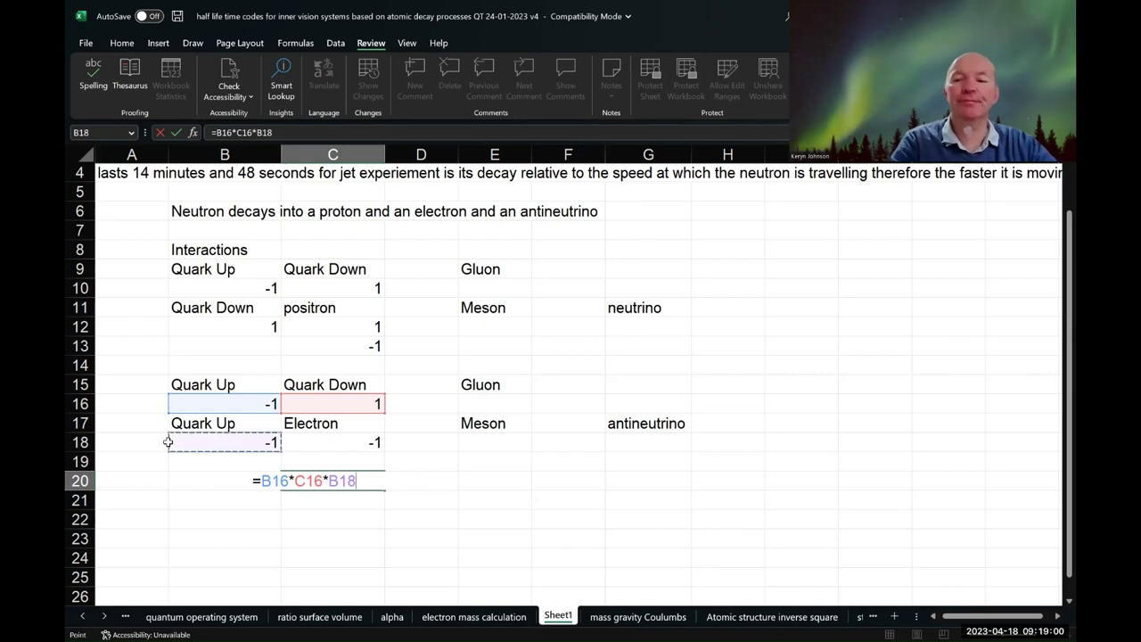
{"action": "key", "text": "Return"}
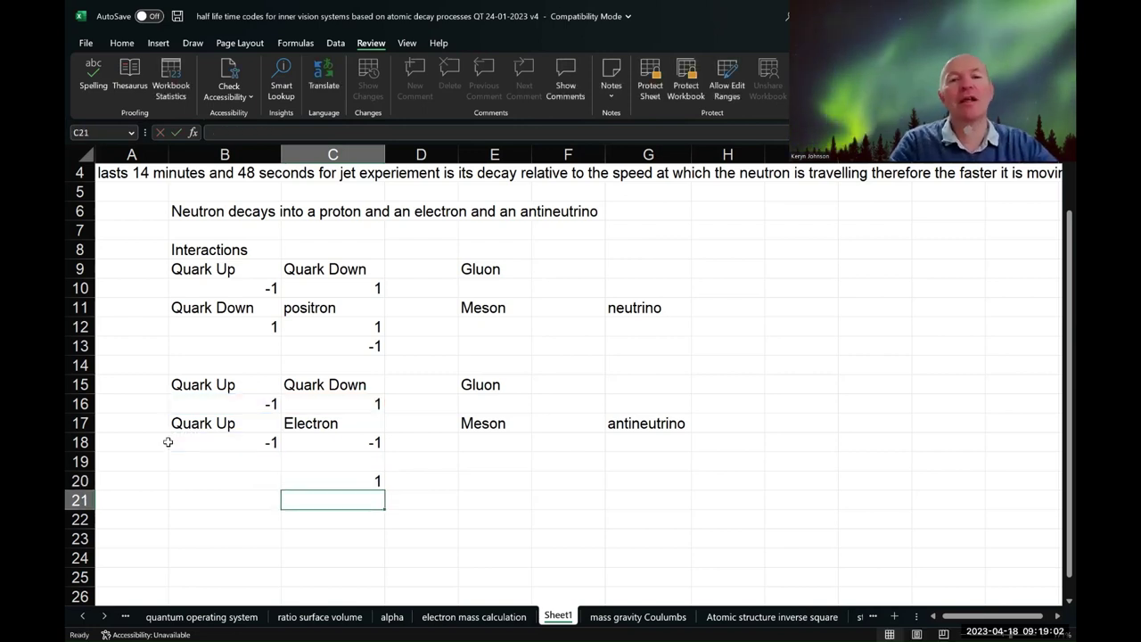
{"action": "left_click_drag", "start_coordinate": [348, 437], "coordinate": [345, 481]}
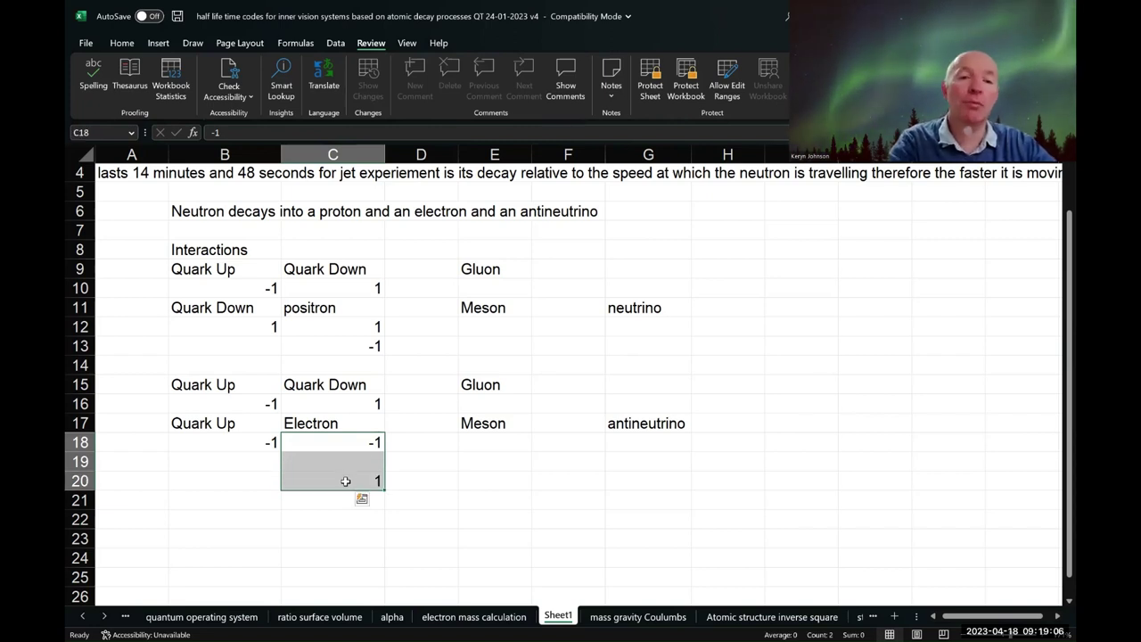